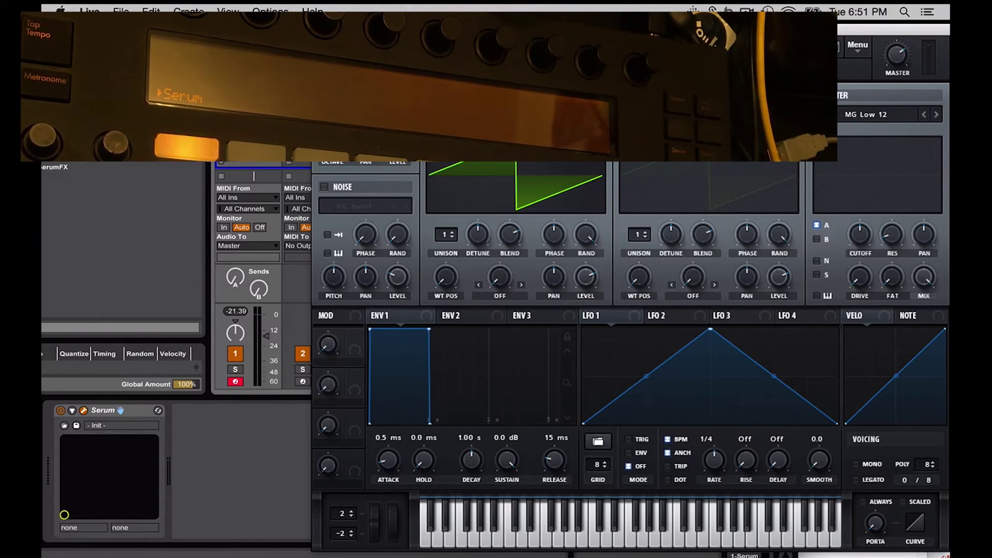
- Enable oscillator B and load a wavetable from the Vowel category into oscillator A
left_click(626, 95)
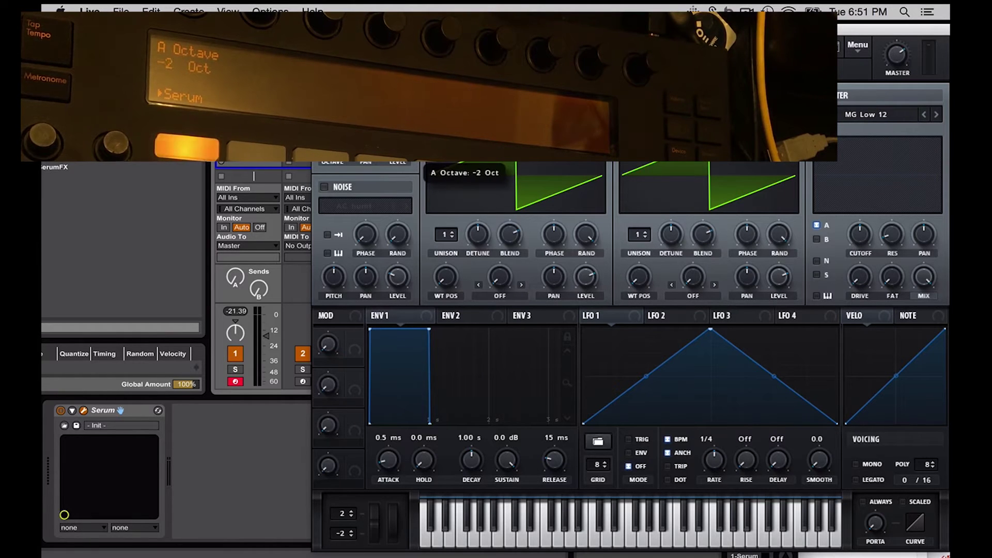
left_click(512, 115)
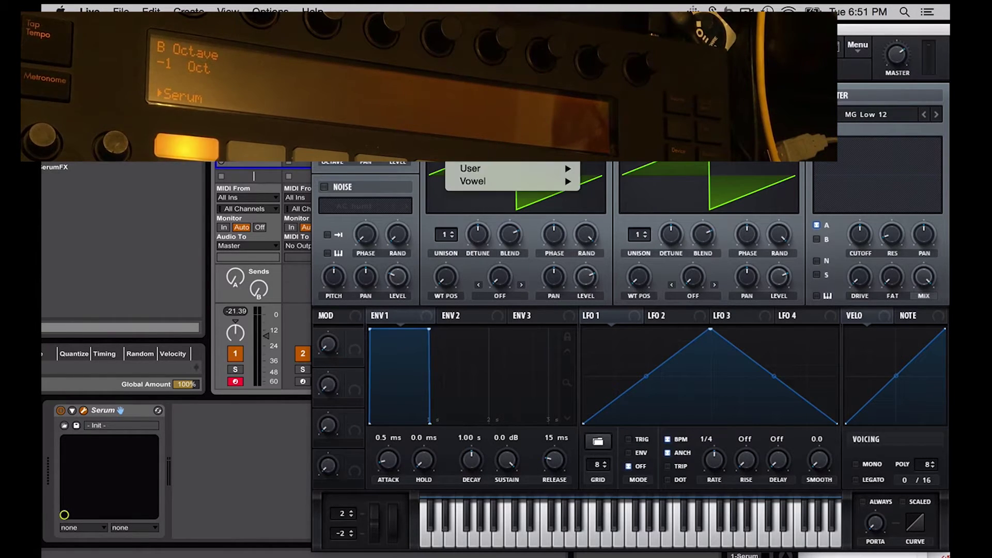
mouse_move(562, 187)
left_click(661, 207)
- Load the ML Addifunk wavetable from the Vowel category into oscillator B and nudge its pan to -1 L
left_click(642, 150)
mouse_move(728, 181)
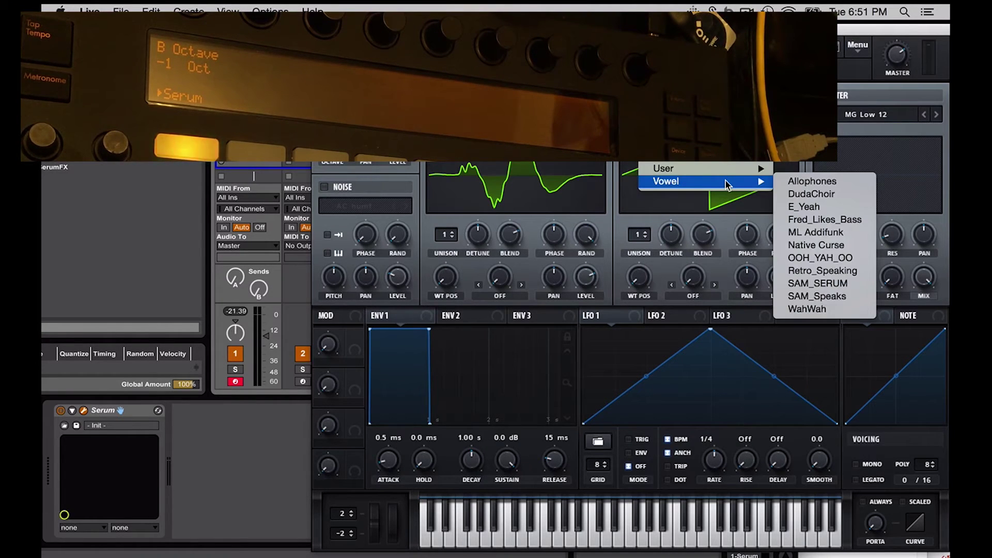
left_click(819, 234)
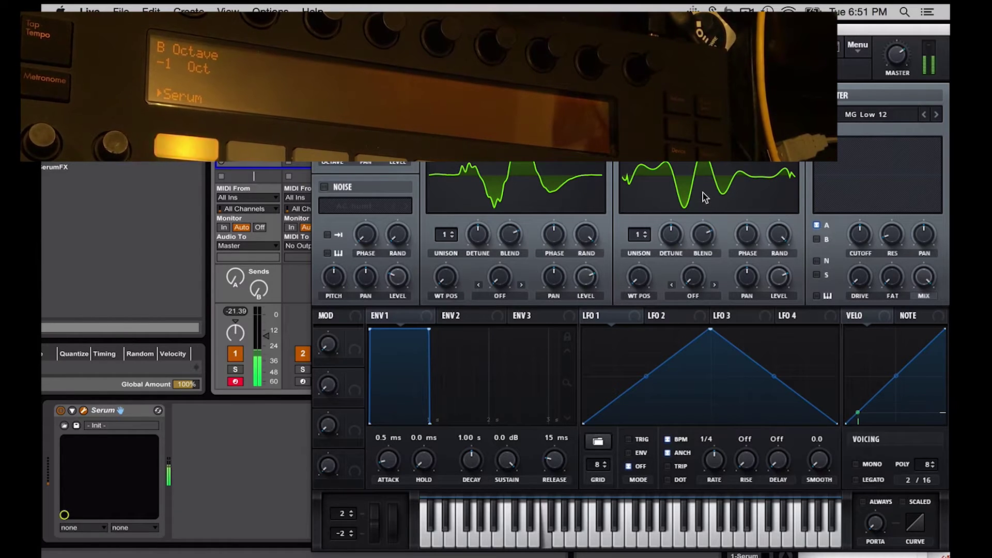
left_click_drag(743, 268, 742, 269)
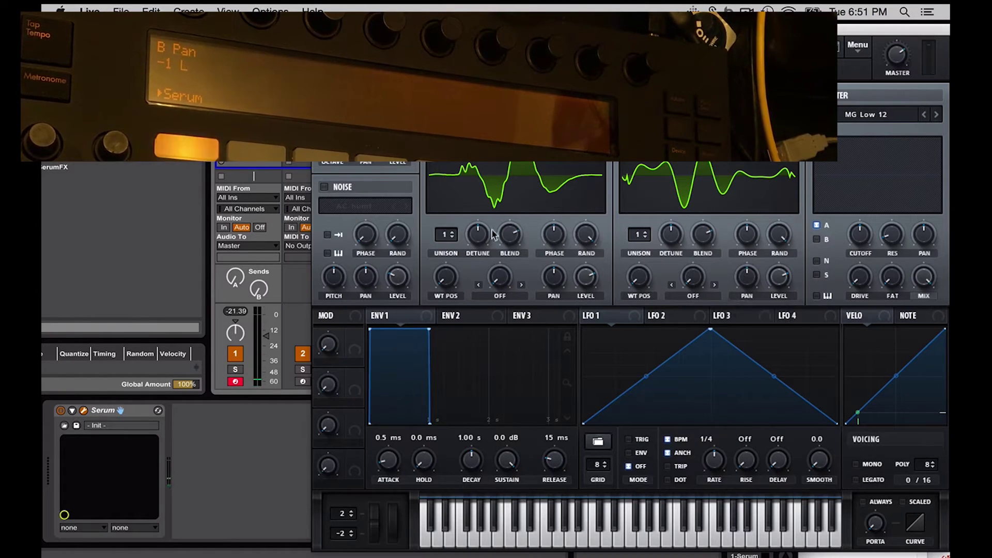
- Set both oscillators to 3 unison voices and reduce their detune, with oscillator B at 0.03
left_click(453, 230)
left_click(453, 231)
left_click_drag(476, 237, 475, 283)
left_click(645, 231)
left_click(645, 231)
left_click_drag(670, 235, 669, 288)
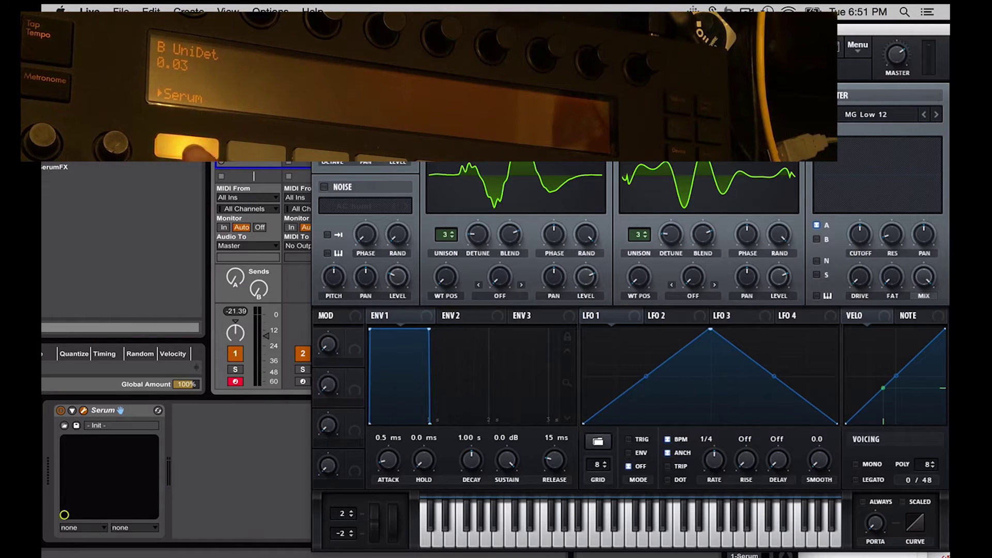
- Check how the oscillators' unison blend, phase, warp, wavetable position, level and pan parameters read on the hardware controller's display
left_click(509, 235)
left_click(702, 235)
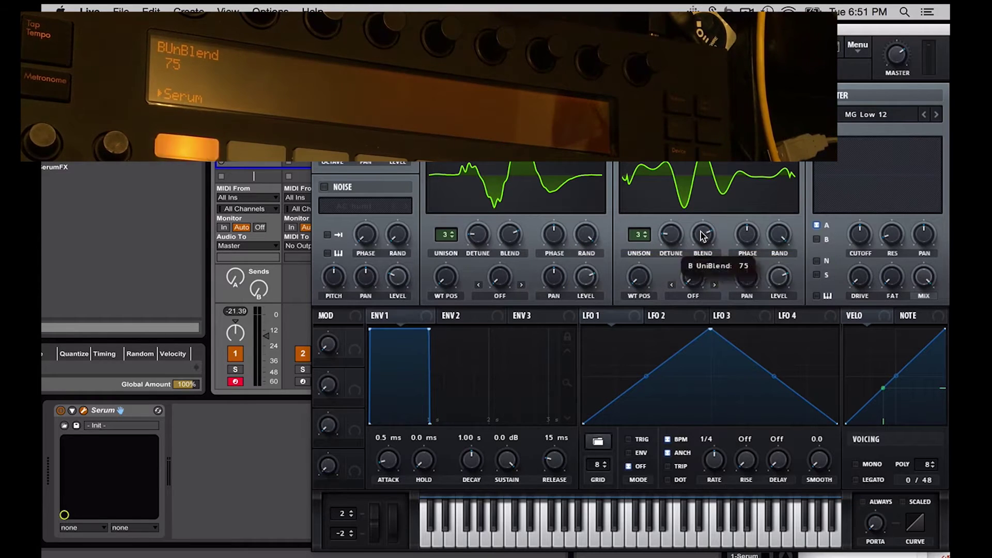
left_click(752, 237)
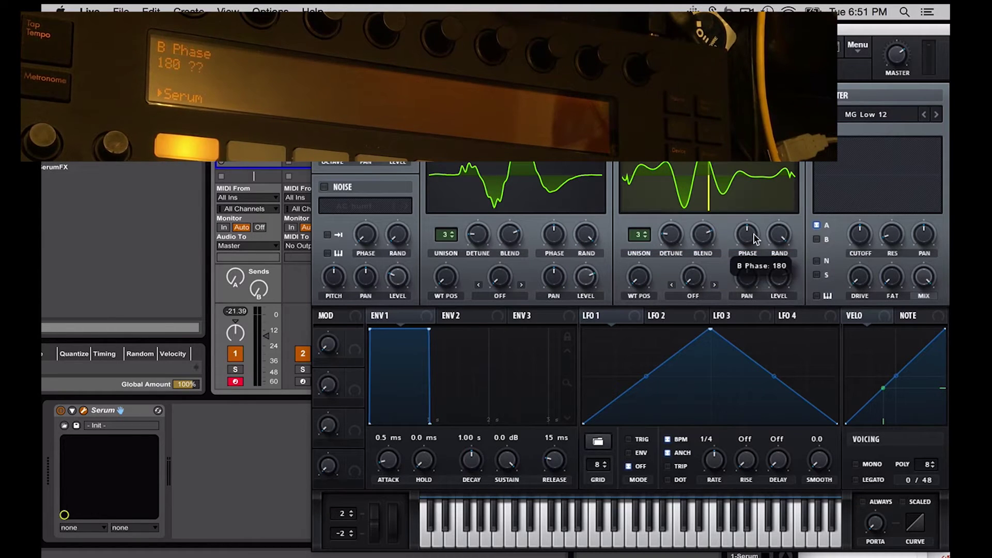
left_click(693, 279)
left_click(643, 283)
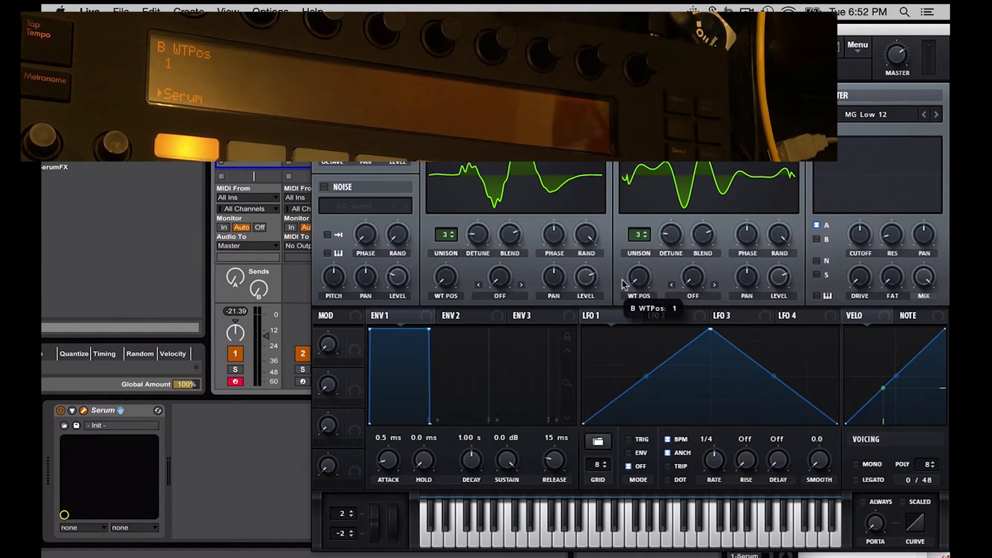
left_click(587, 282)
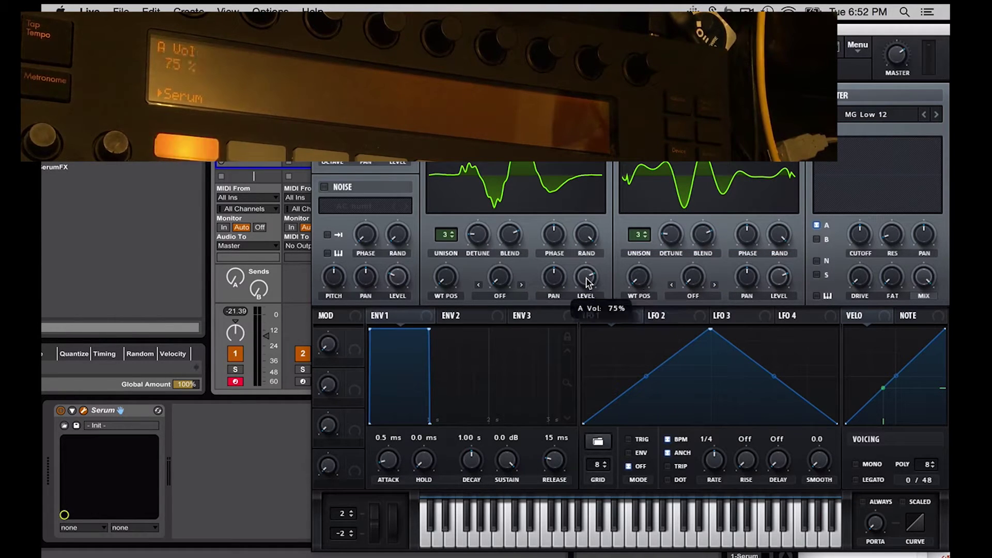
left_click(554, 276)
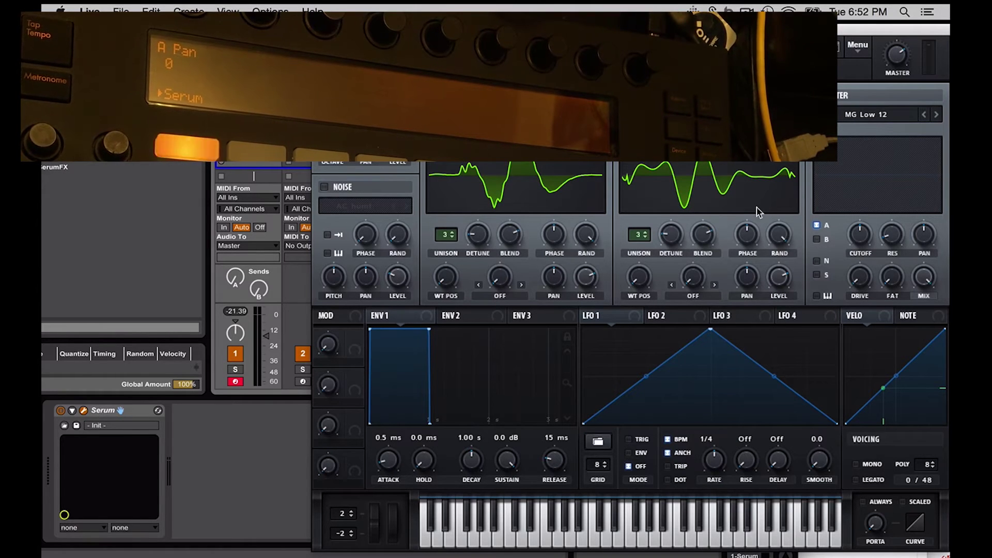
- Turn on the filter with the Low 24 type and route oscillator B through it as well
left_click(819, 95)
left_click(895, 114)
mouse_move(891, 133)
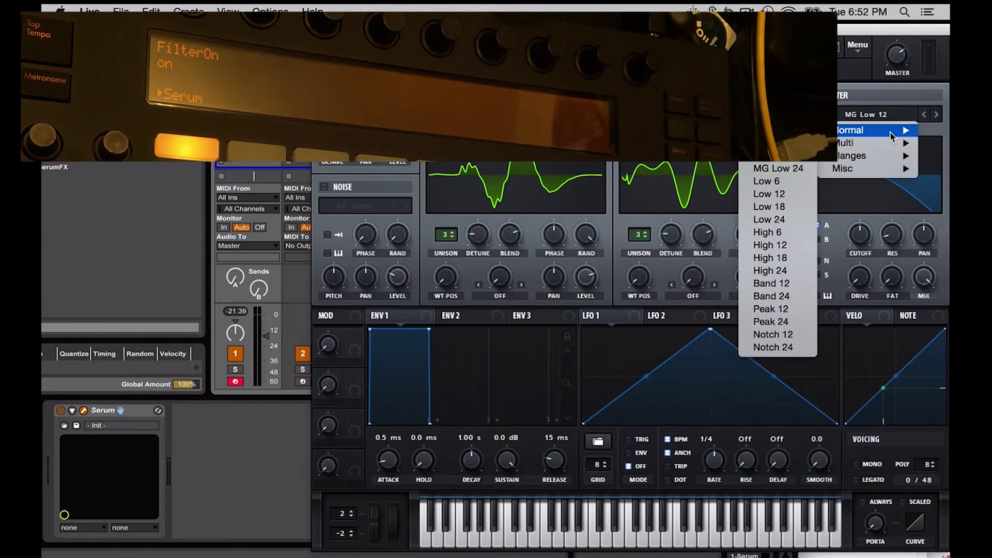
left_click(769, 219)
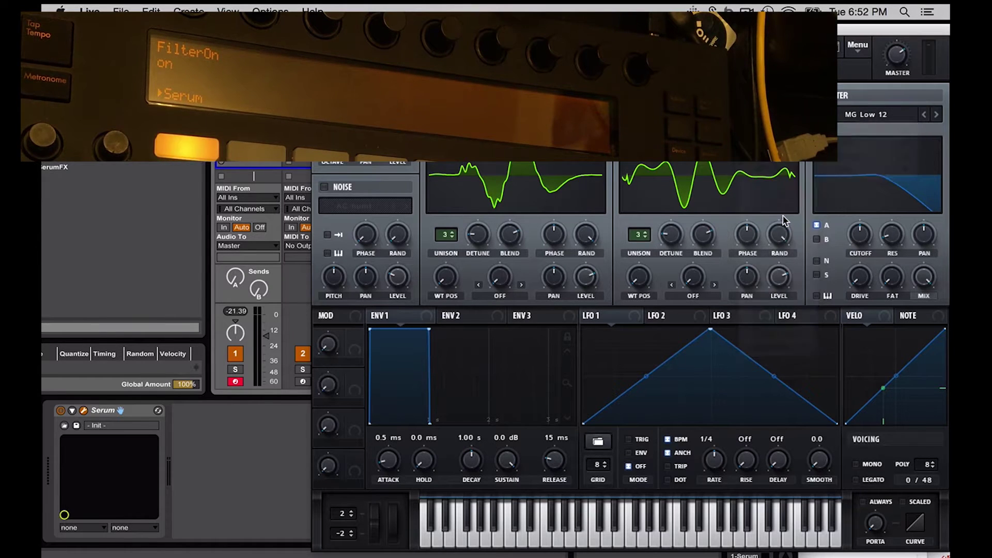
left_click(817, 239)
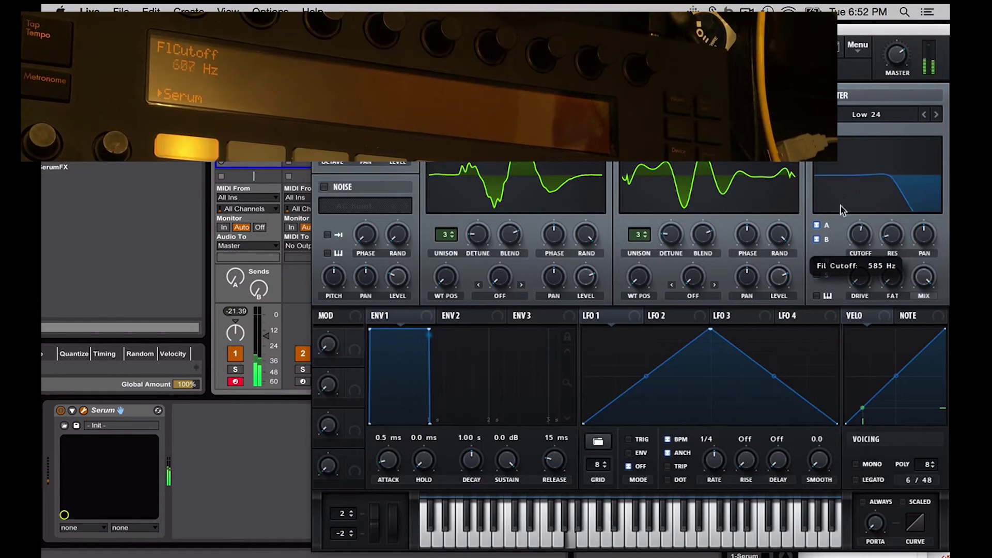
- Unfold the Serum device's parameter area and configure it to include the filter cutoff
left_click(71, 410)
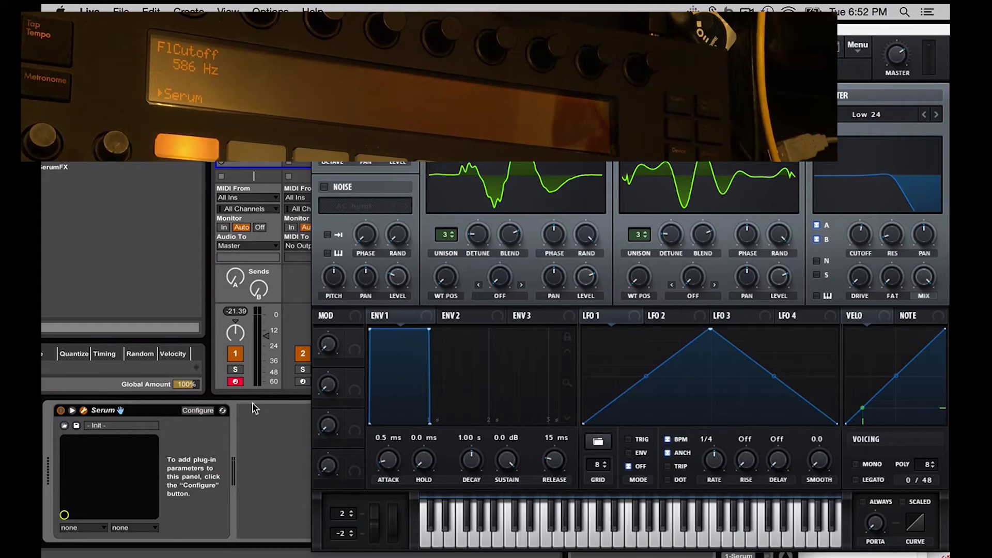
left_click(203, 411)
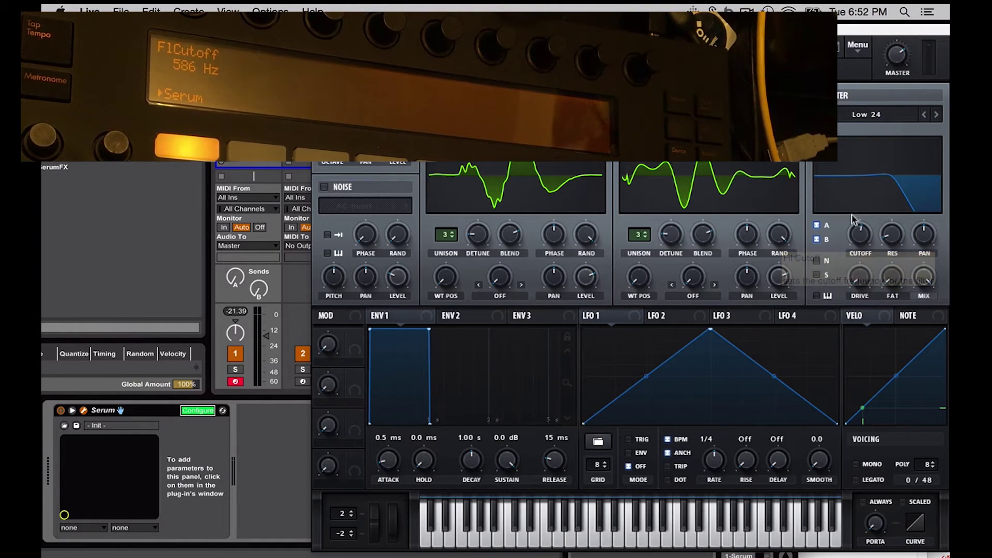
left_click(861, 235)
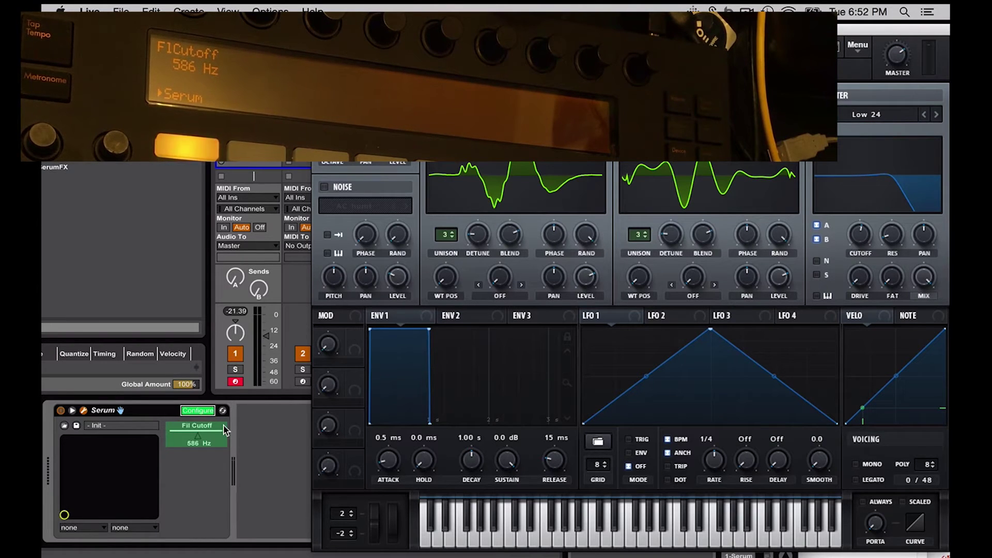
left_click(198, 410)
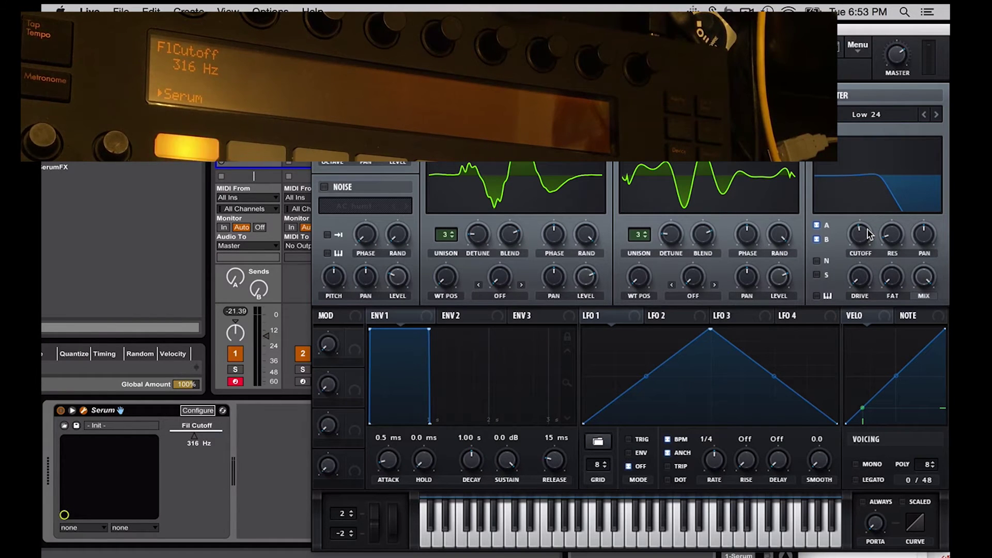
- Audition the wavetable positions of both oscillators, leaving them at 1, and open the filter cutoff to 22050 Hz
left_click(448, 282)
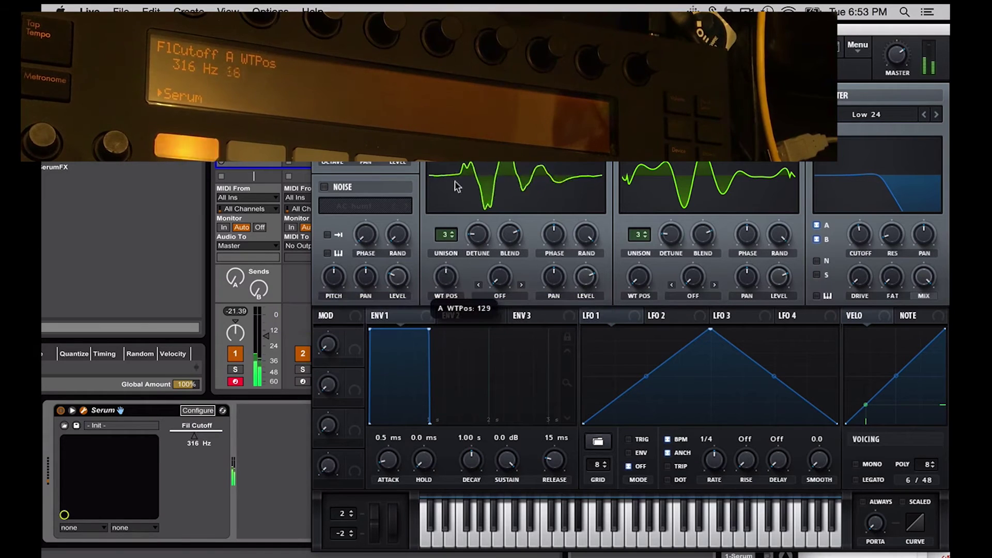
left_click_drag(451, 299, 447, 343)
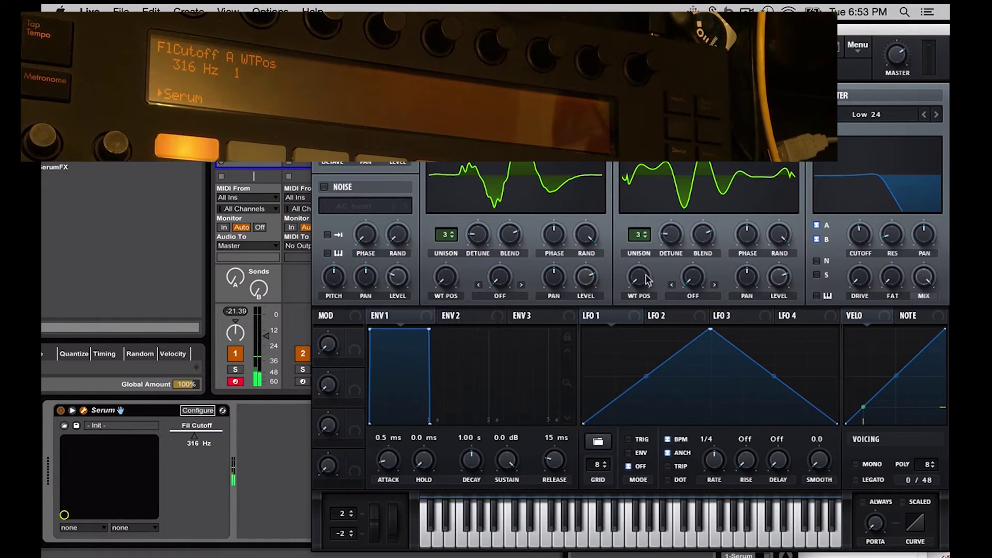
left_click_drag(643, 275, 640, 326)
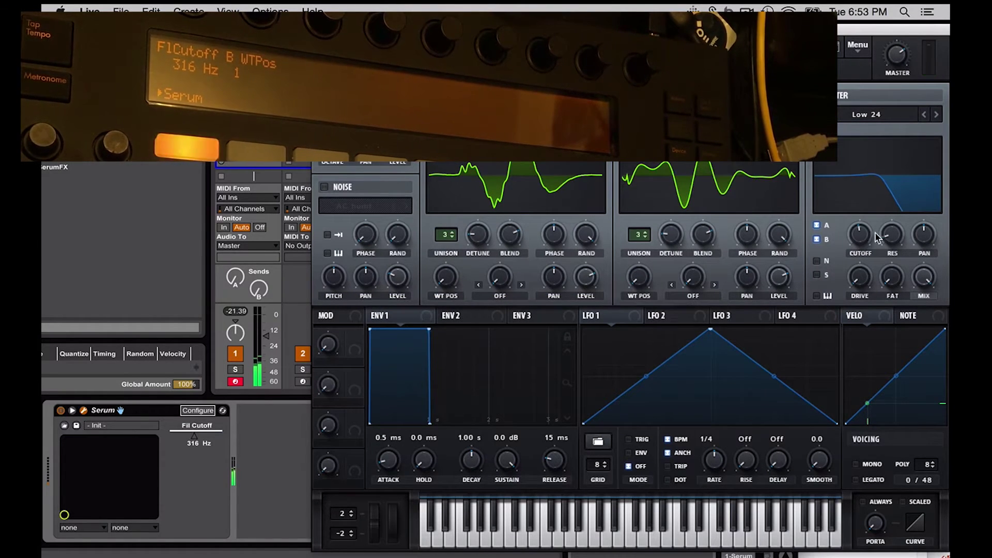
left_click_drag(862, 234, 856, 140)
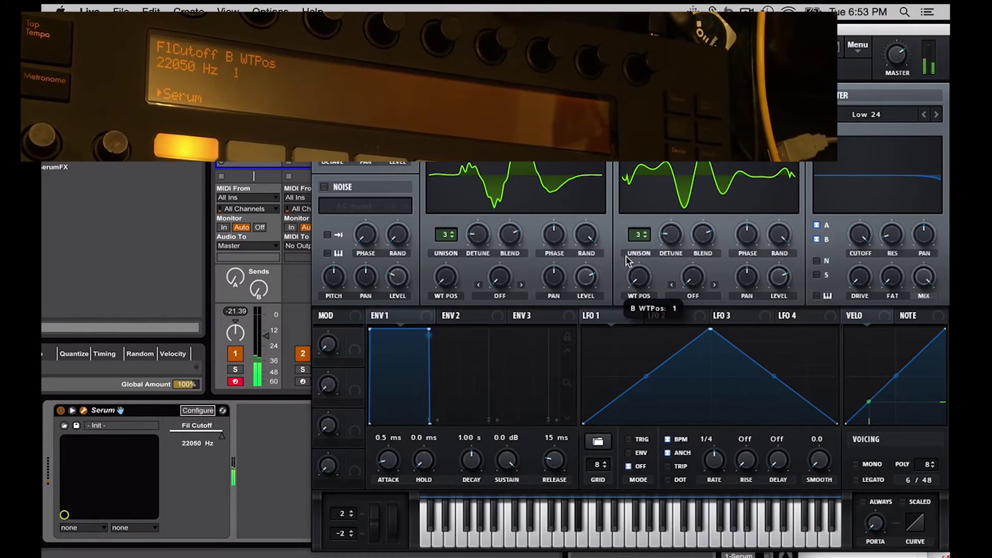
left_click_drag(447, 278, 429, 354)
key("ctrl+Up")
left_click(749, 453)
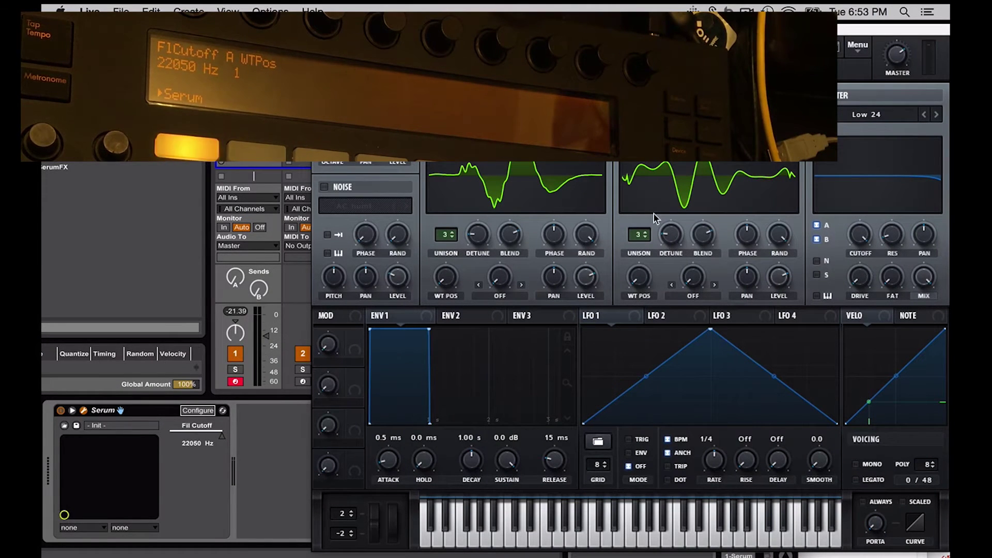
- Add the wavetable positions of oscillators A and B to the Serum device's configured parameters
left_click(198, 410)
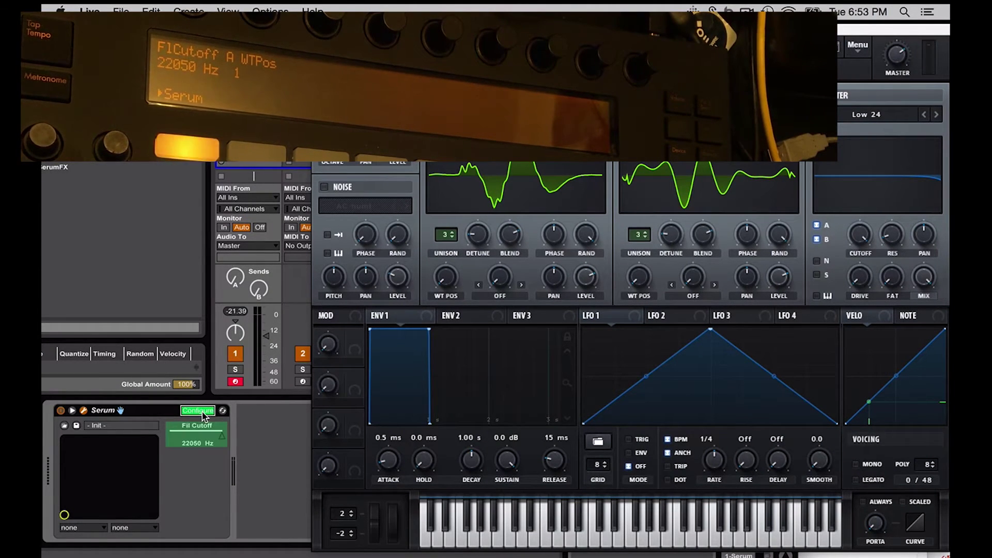
left_click(445, 283)
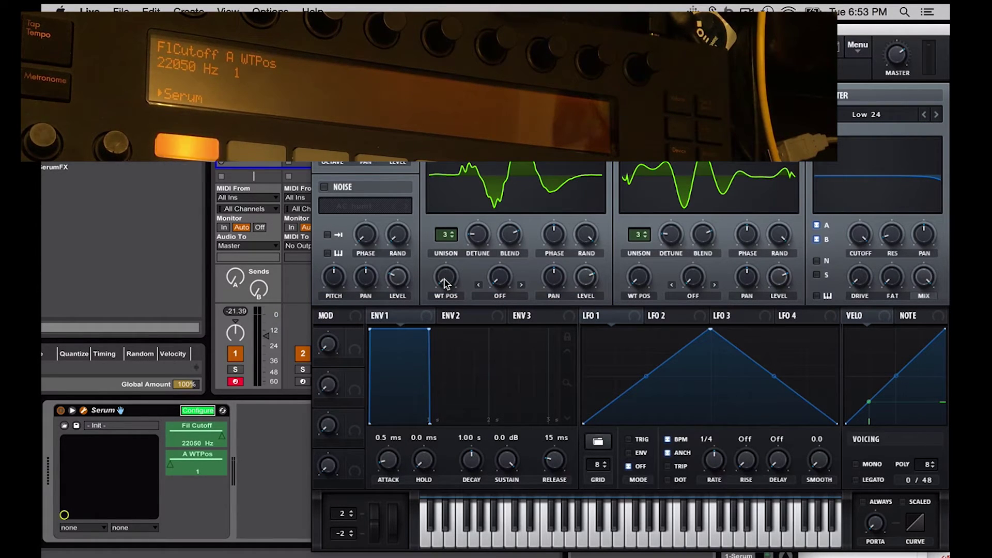
left_click(639, 278)
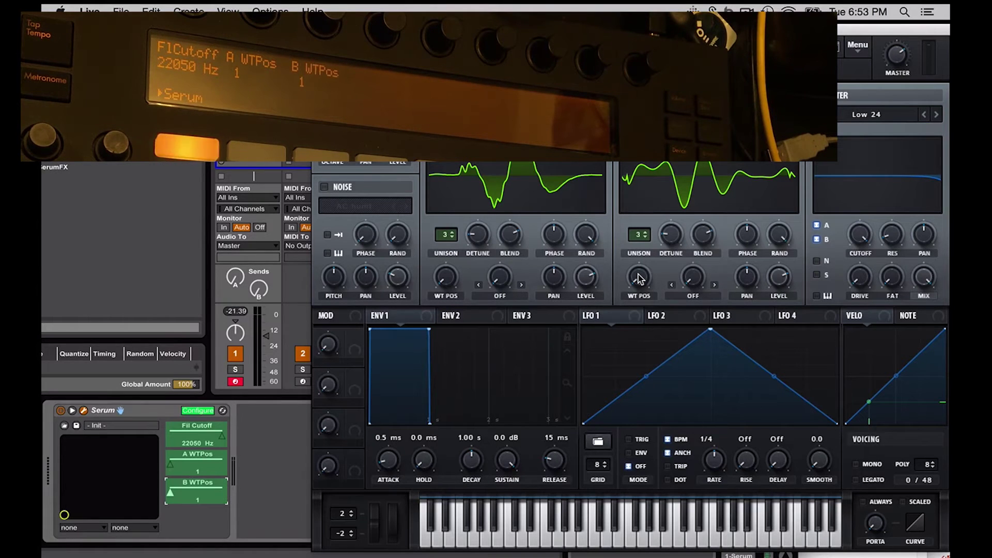
left_click(209, 410)
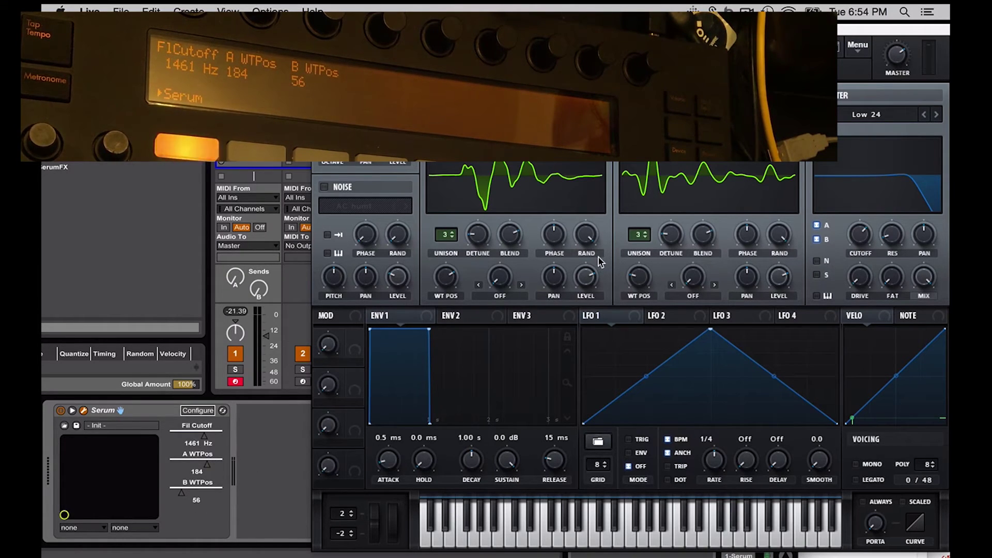
- Set oscillator A's warp mode to Sync and try its warp amount, ending at 1.05 %
left_click(496, 279)
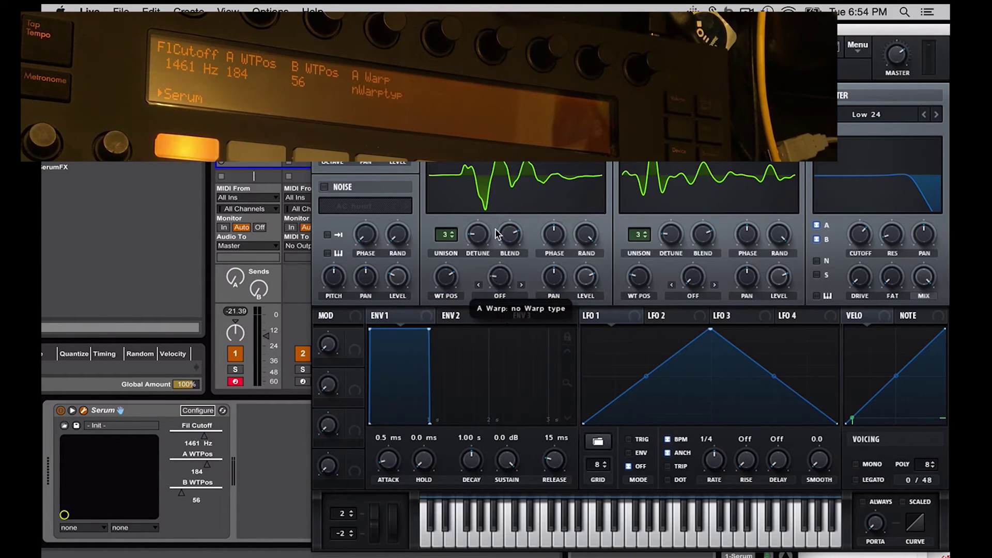
left_click(521, 285)
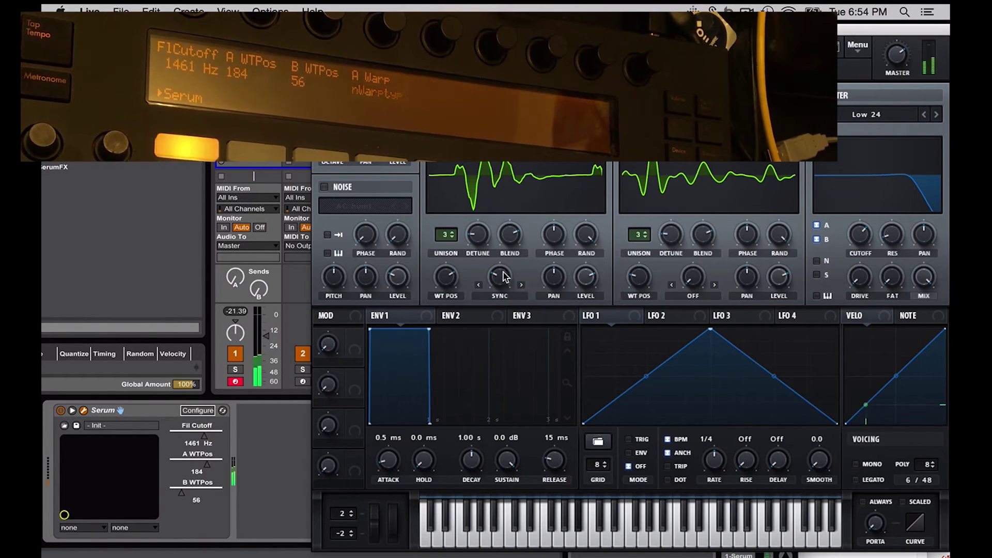
mouse_move(503, 273)
left_mouse_down()
mouse_move(498, 224)
mouse_move(490, 283)
mouse_move(488, 274)
left_mouse_up()
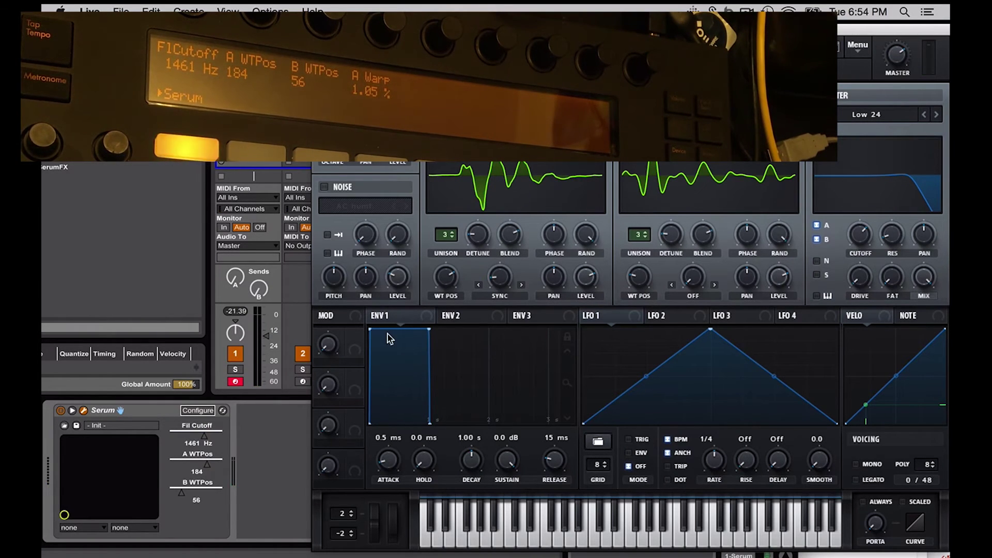
- Assign Macro 1 to the warp amounts of both oscillators and set the macro to 0 %
mouse_move(354, 345)
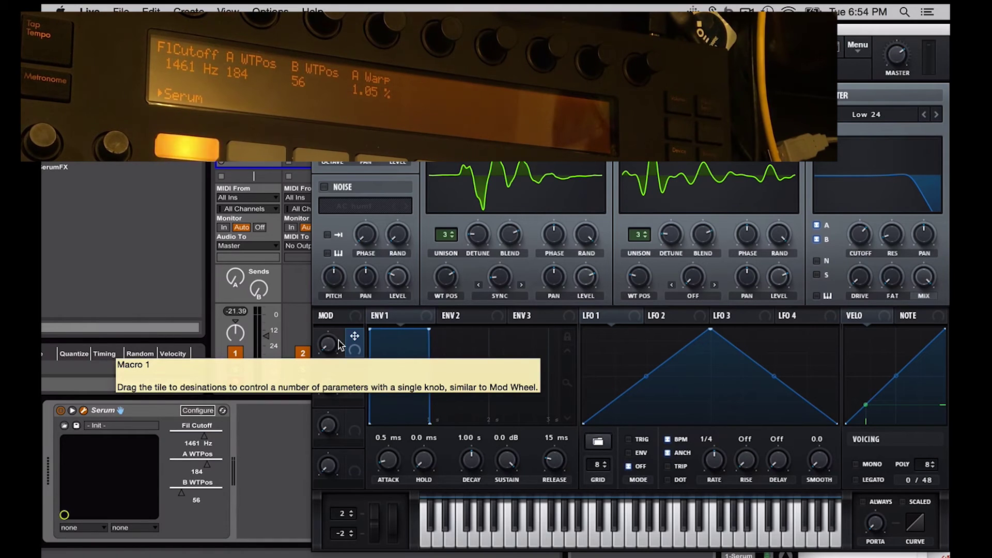
left_click_drag(354, 336, 498, 279)
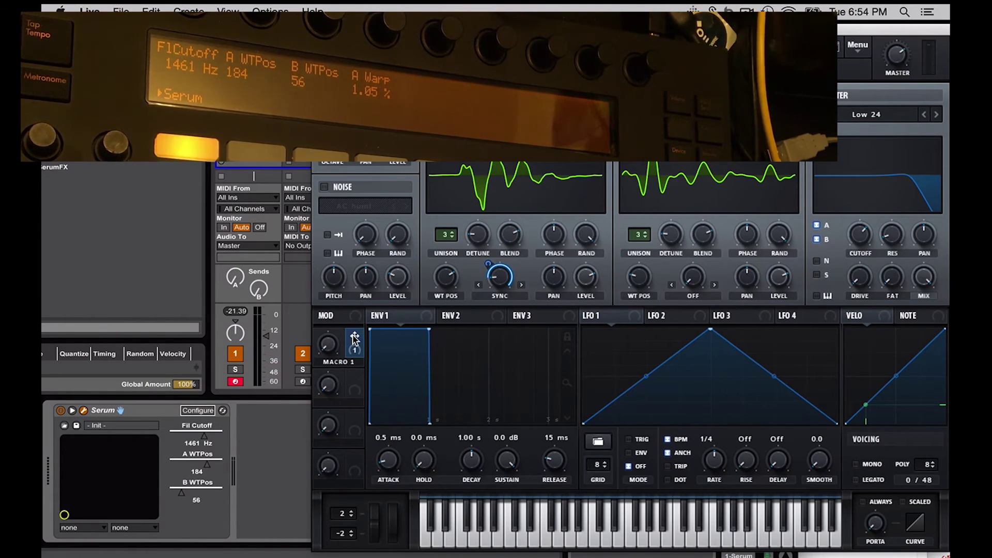
left_click_drag(354, 338, 690, 280)
left_click_drag(325, 347, 319, 359)
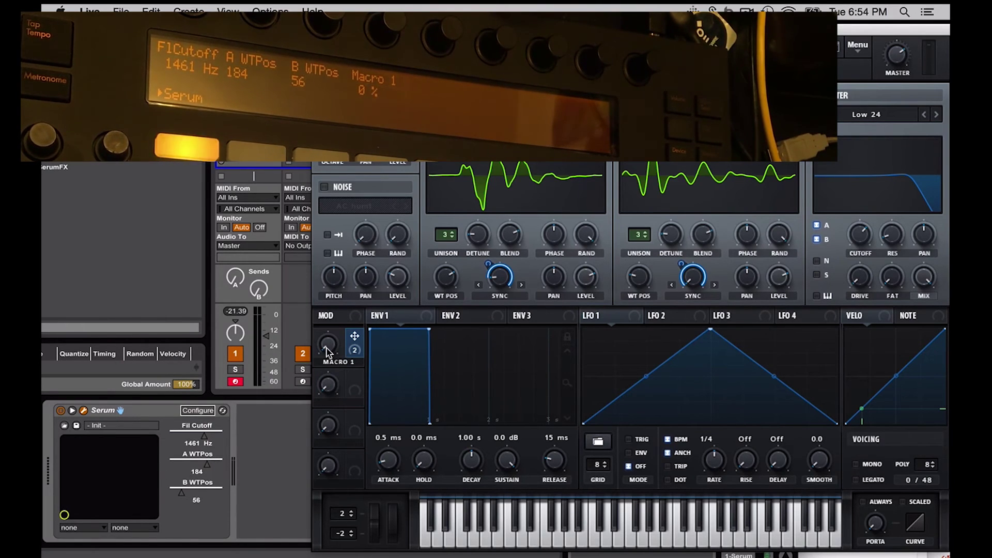
- Add Macro 1 to the Serum device's configured parameters
left_click(198, 411)
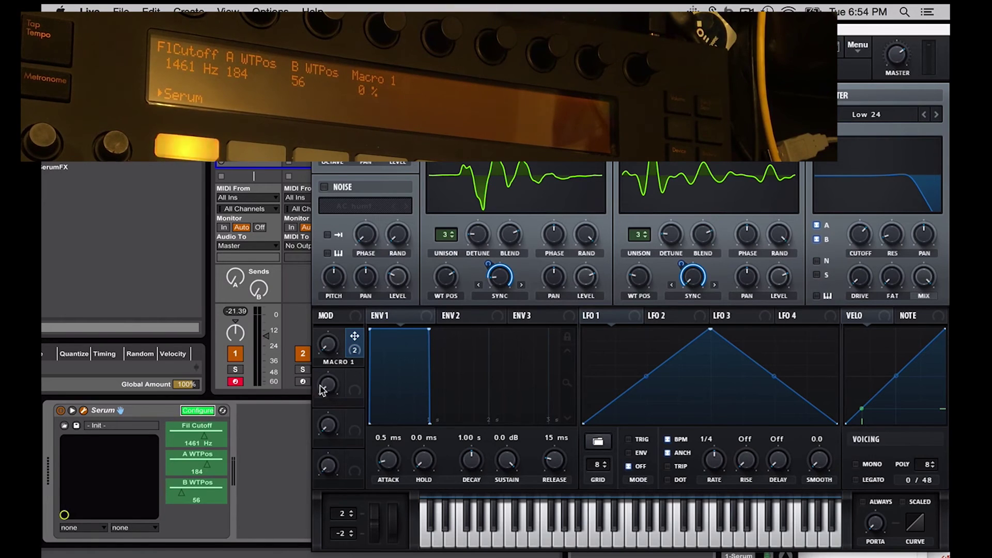
left_click(328, 344)
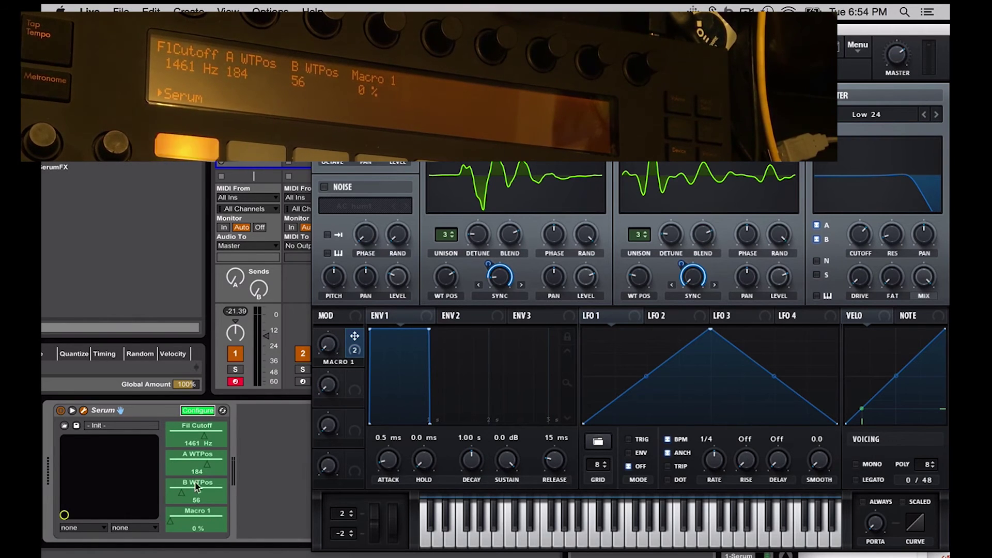
- Exit parameter configuration mode on the Serum device
left_click(198, 410)
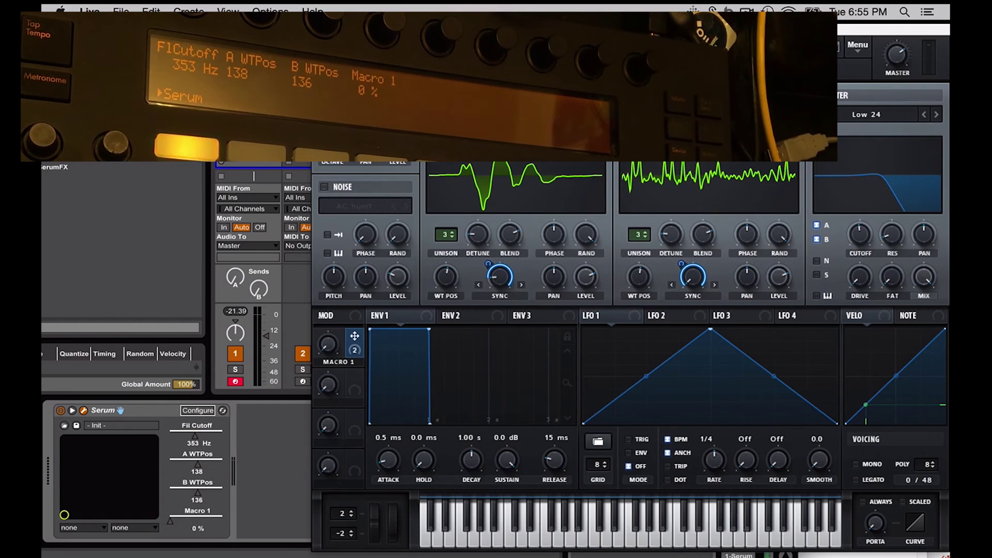
- Load the Serum preset SQ Bass Pitfire [7S] and replace it with the preset HV Whoever [SD]
left_click_drag(547, 30, 424, 26)
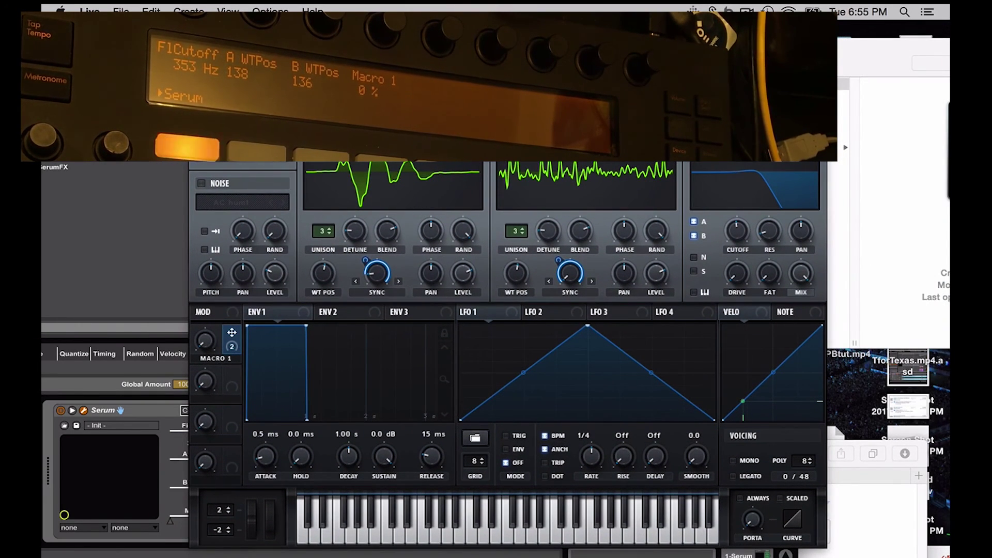
left_click(563, 51)
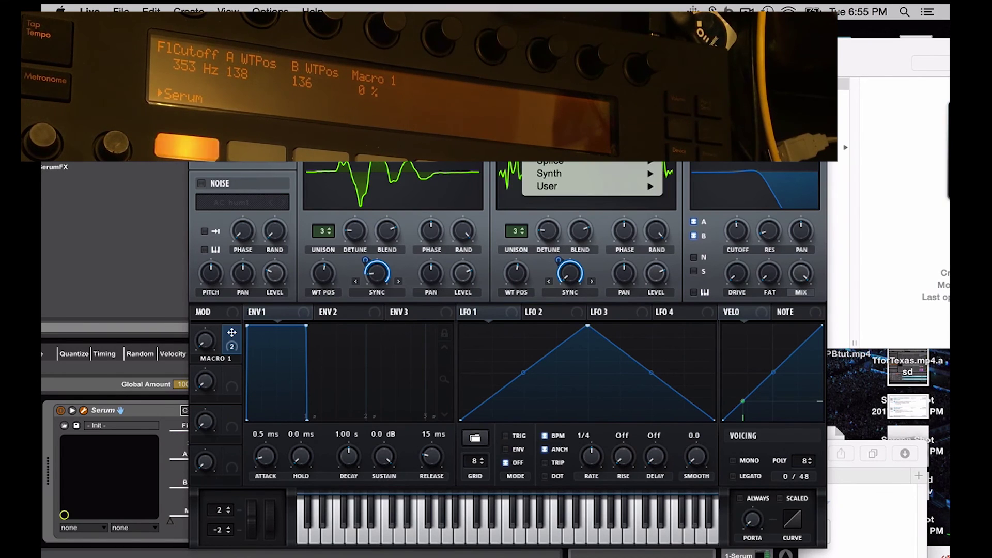
mouse_move(568, 160)
left_click(707, 161)
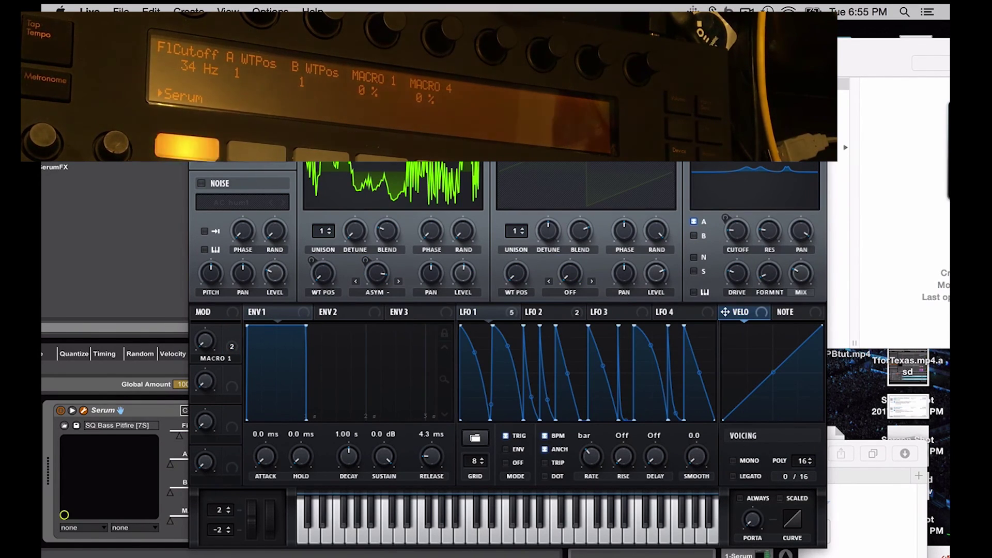
left_click(565, 56)
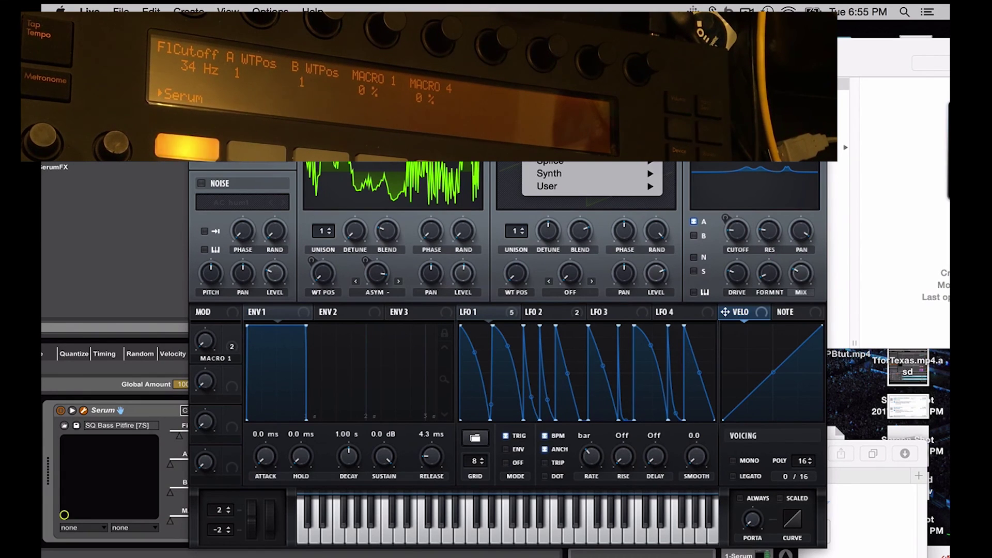
mouse_move(563, 123)
left_click(724, 148)
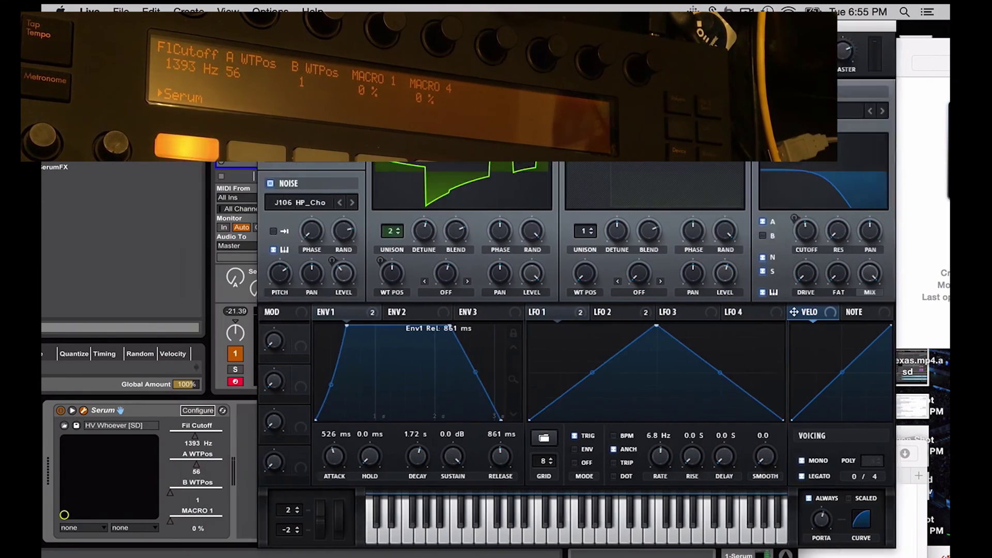
- Clear the Serum editor out of the way and reposition the main Live window to show the mixer and Serum device
left_click_drag(576, 25, 712, 25)
left_click(402, 25)
left_click_drag(465, 26, 592, 26)
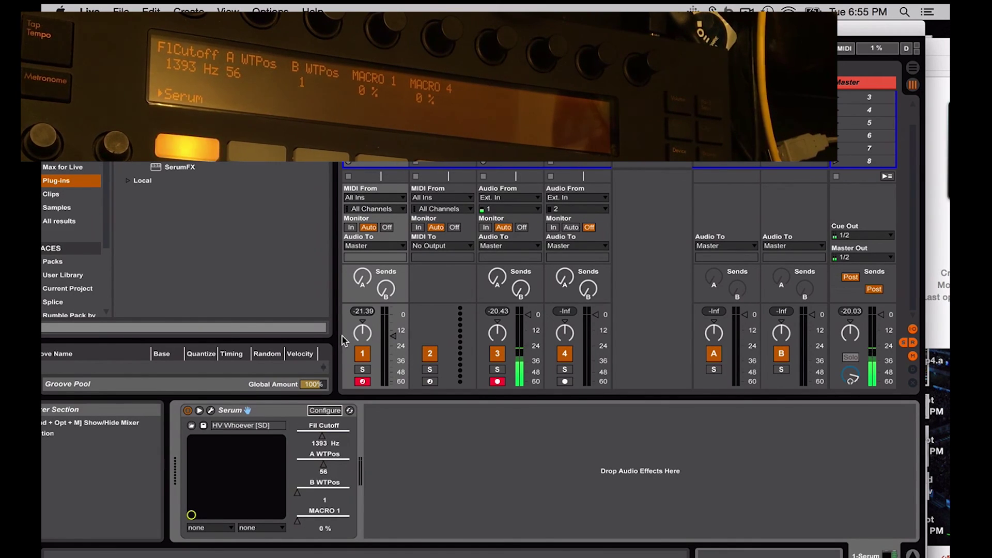
left_click_drag(343, 341, 362, 341)
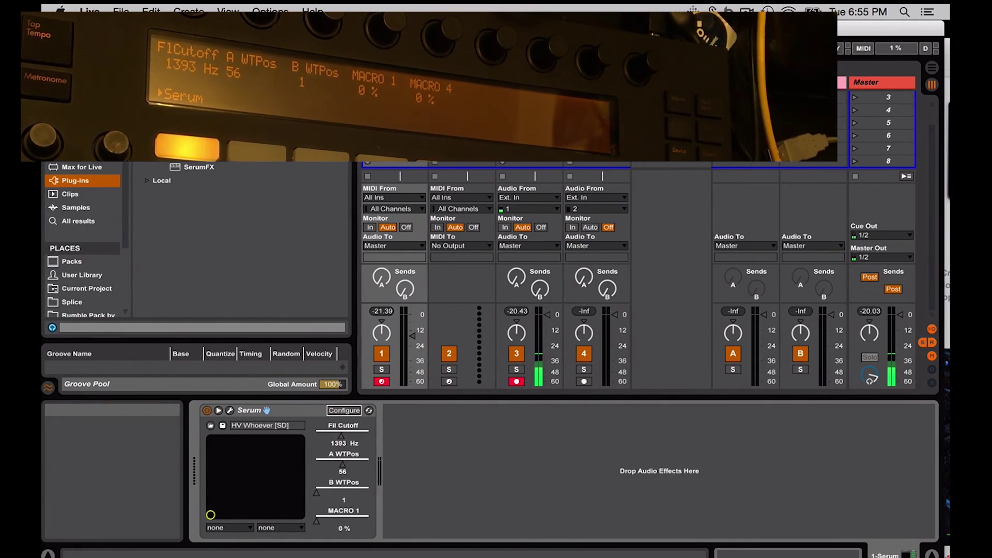